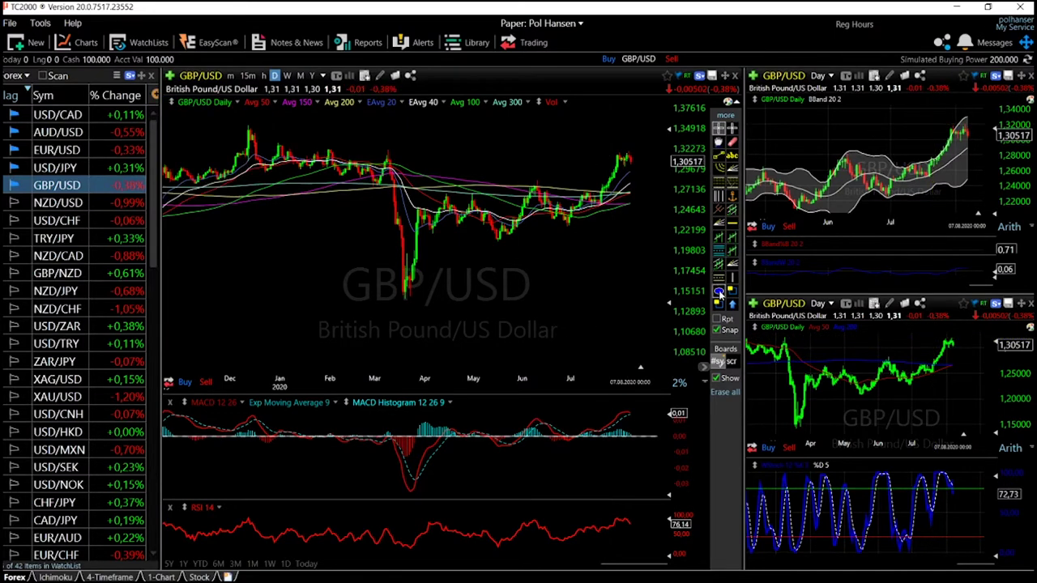
Step: Draw three ellipses around the early-March, February and January swing highs on GBP/USD
click(718, 291)
drag(384, 148, 392, 163)
click(719, 291)
drag(323, 148, 334, 159)
click(719, 291)
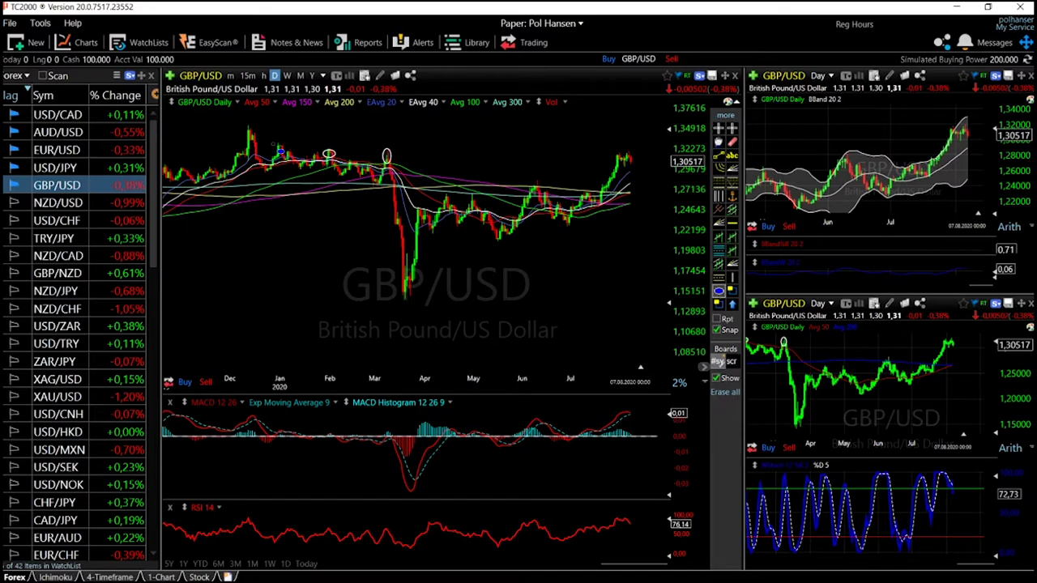
drag(273, 142, 289, 158)
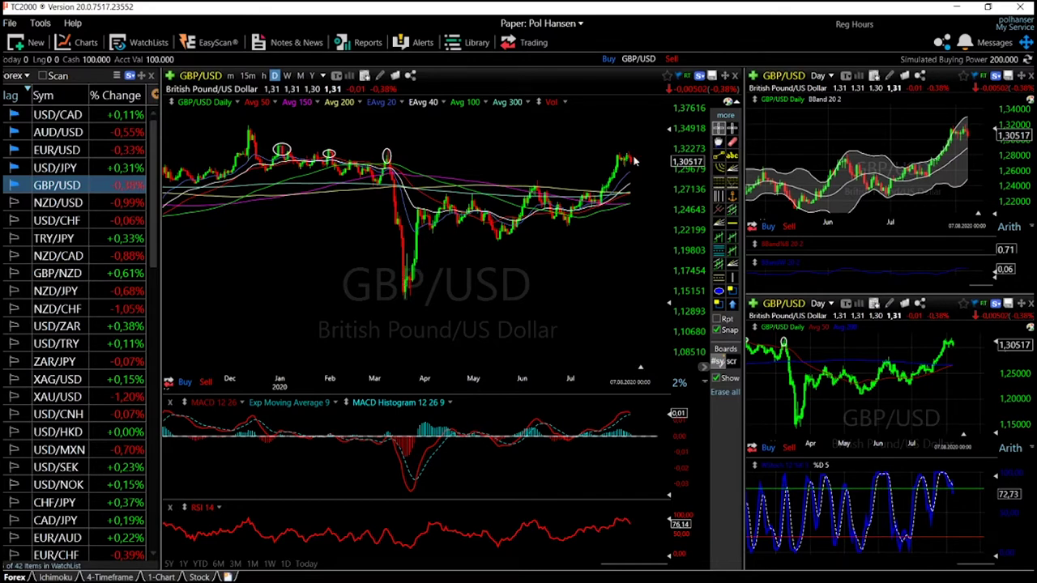
Step: Zoom to recent months and box the late-July to early-August bars near 1.31 with a rectangle
scroll(633, 159, up, 10)
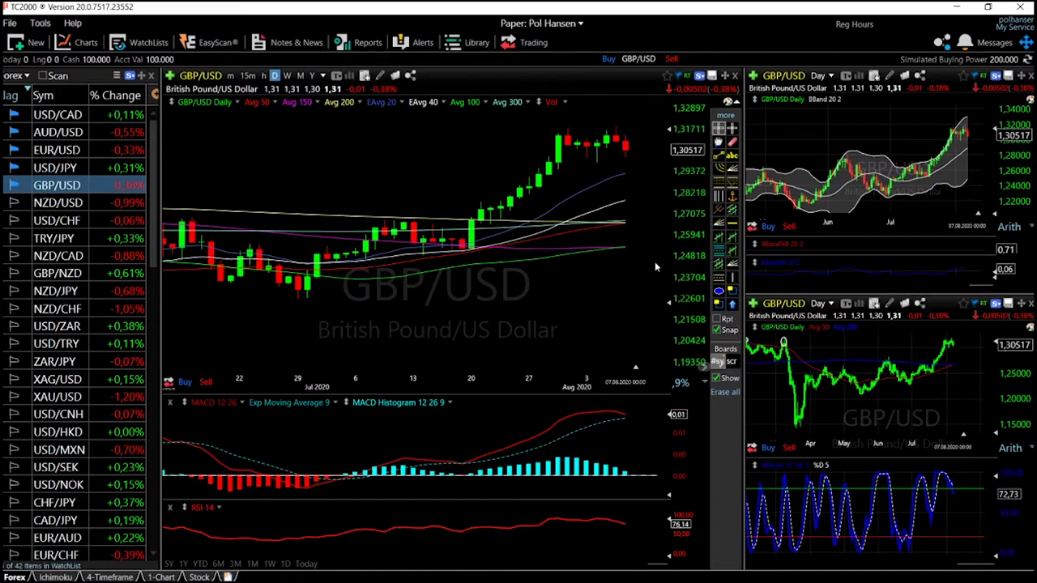
scroll(622, 257, down, 3)
scroll(623, 256, down, 2)
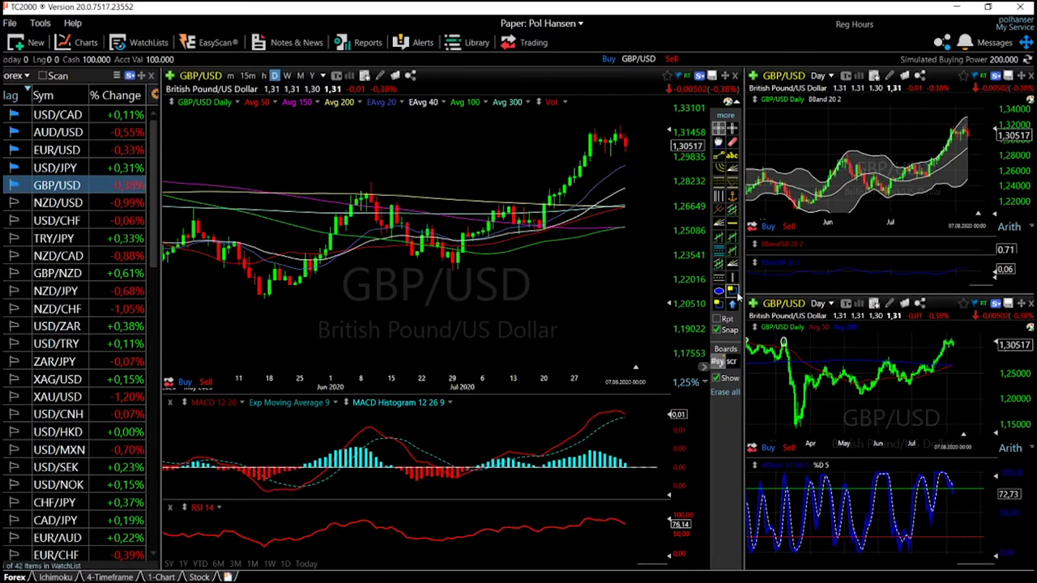
drag(579, 123, 659, 169)
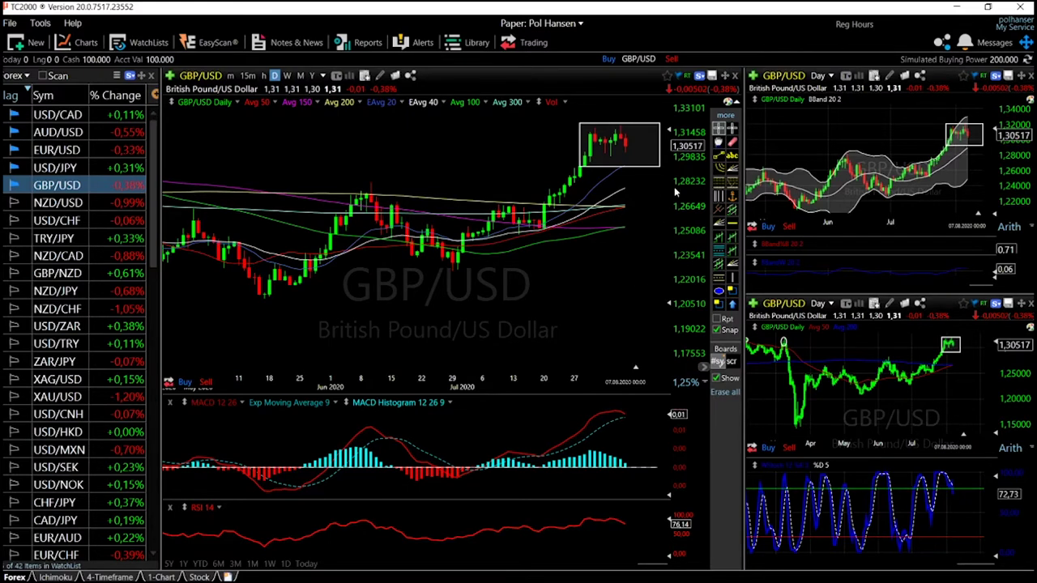
Step: Erase the rectangle at the top of the rally with the eraser drawing tool
click(732, 143)
click(580, 126)
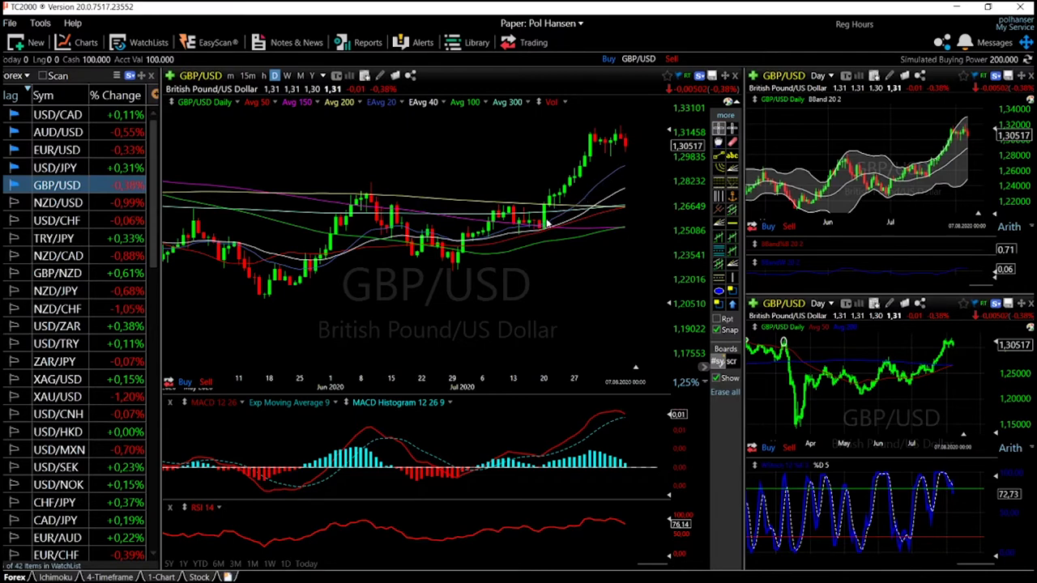
click(630, 168)
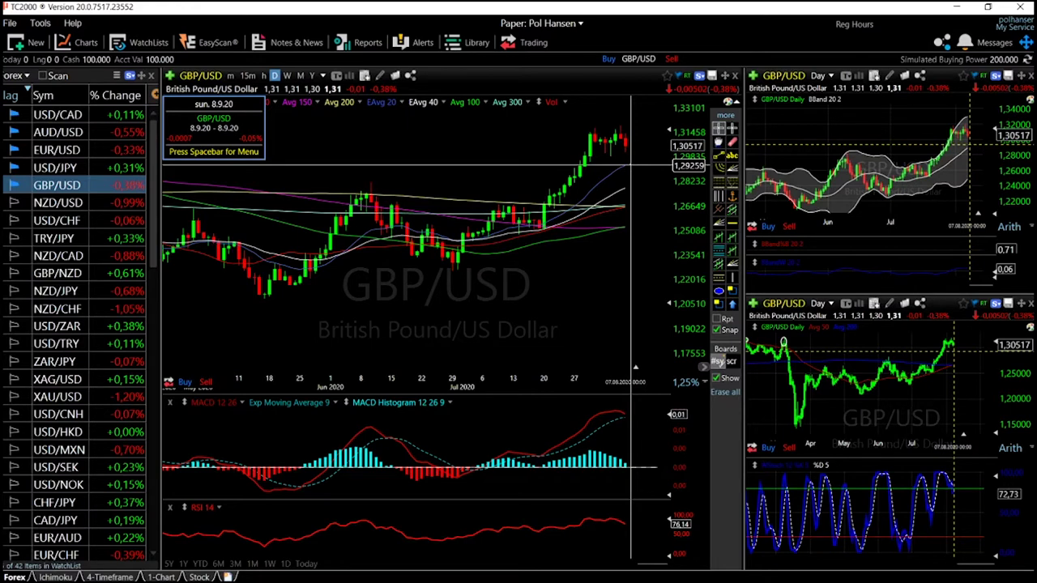
click(631, 166)
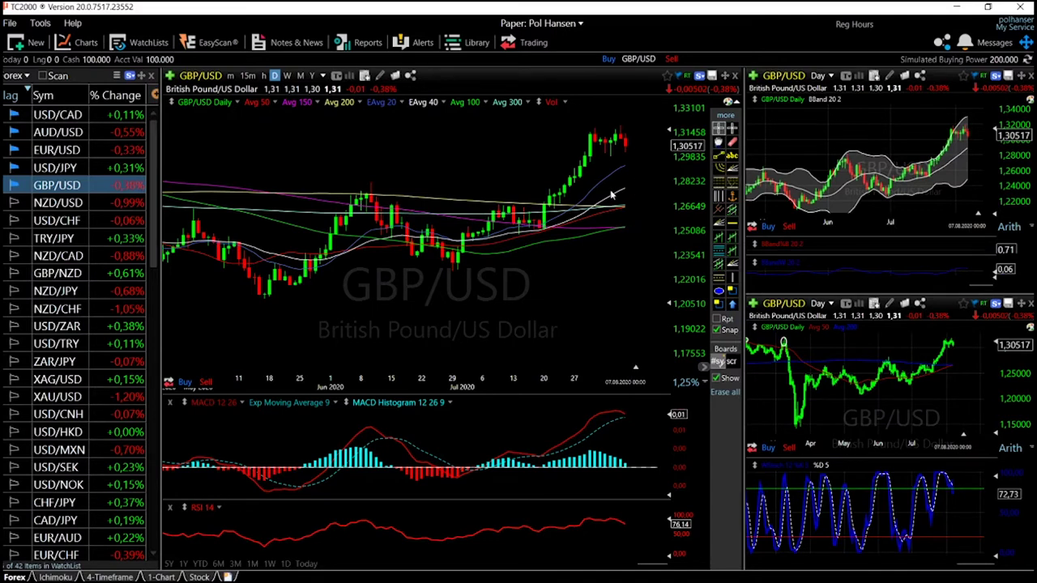
scroll(648, 145, down, 2)
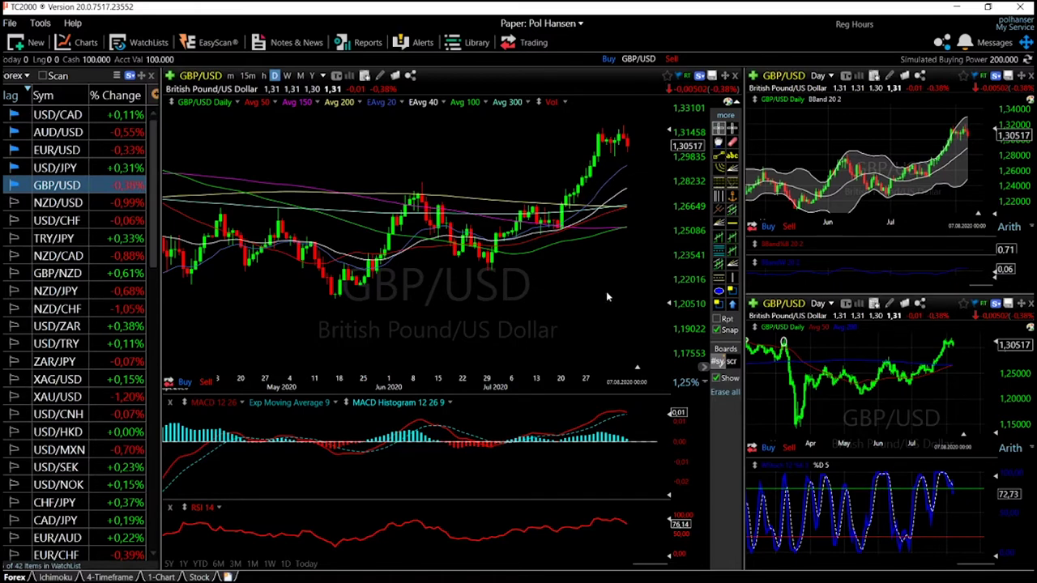
Step: Zoom out and read the price and indicator values of the latest and mid-January 2020 bars
scroll(562, 253, down, 4)
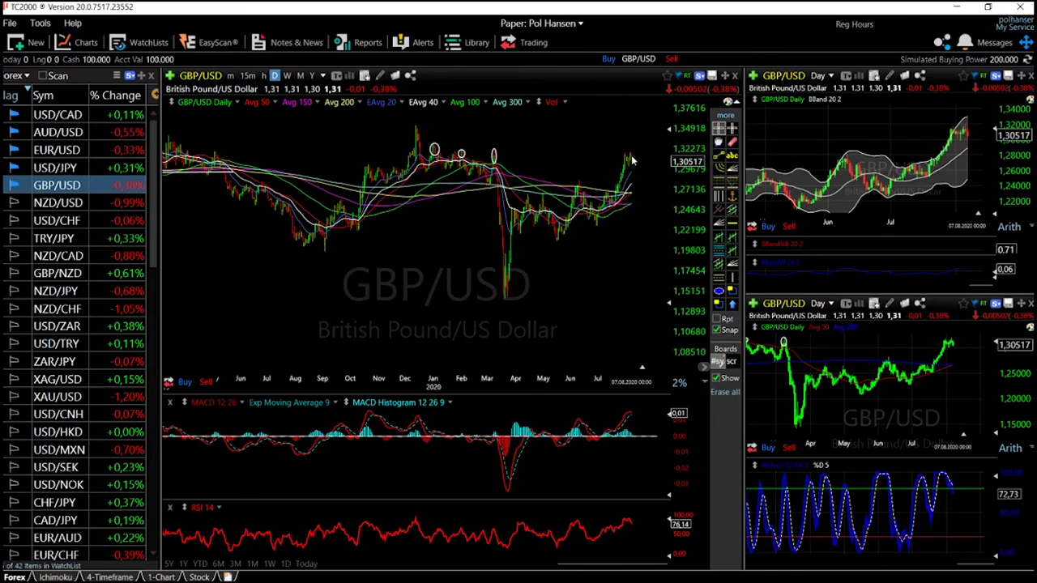
drag(633, 160, 633, 152)
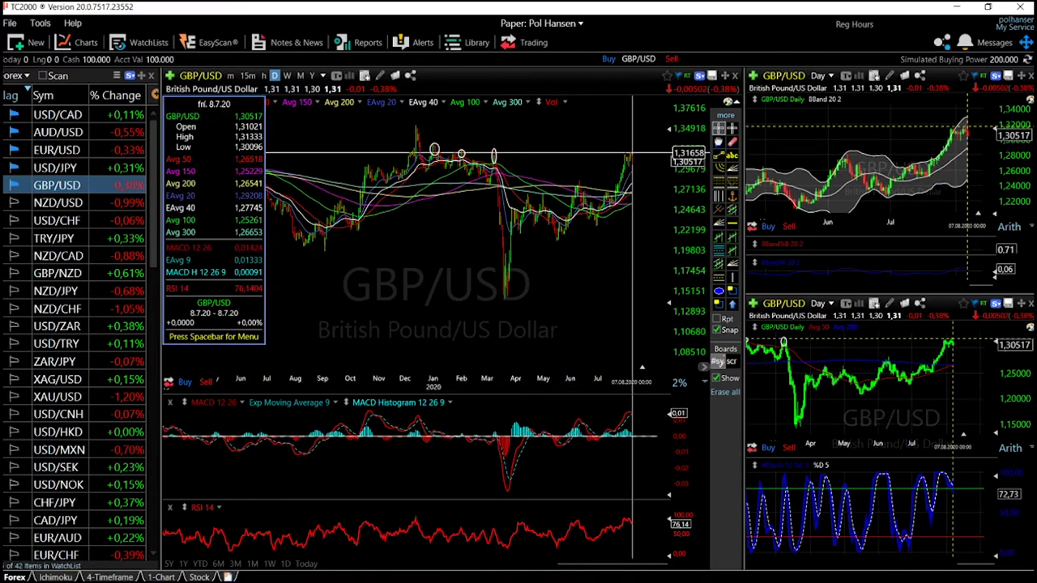
drag(633, 152, 629, 157)
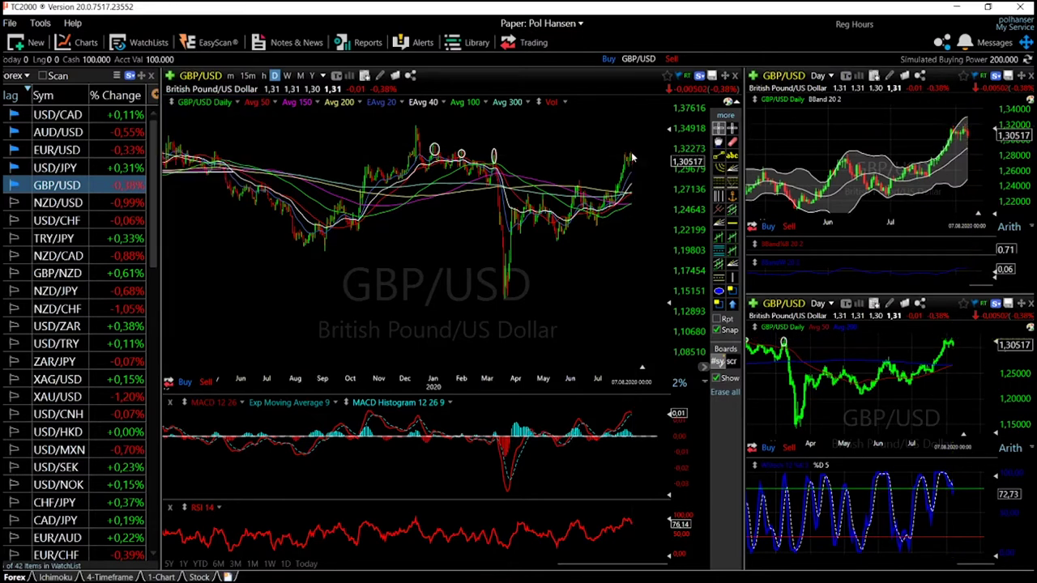
drag(443, 126, 444, 125)
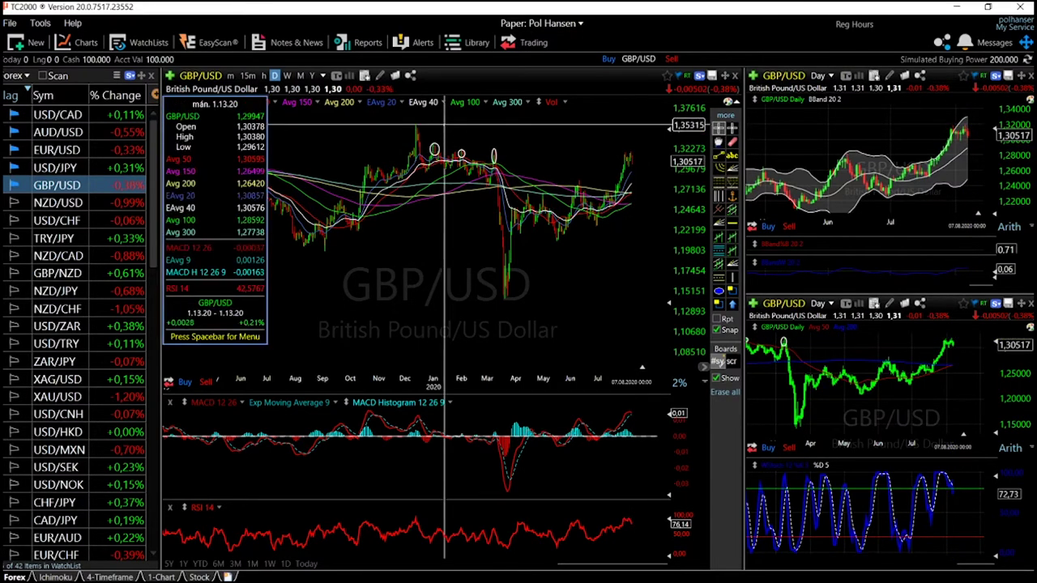
Step: Zoom out further to 2018 and check the values at the April 2018 peak
scroll(490, 188, down, 5)
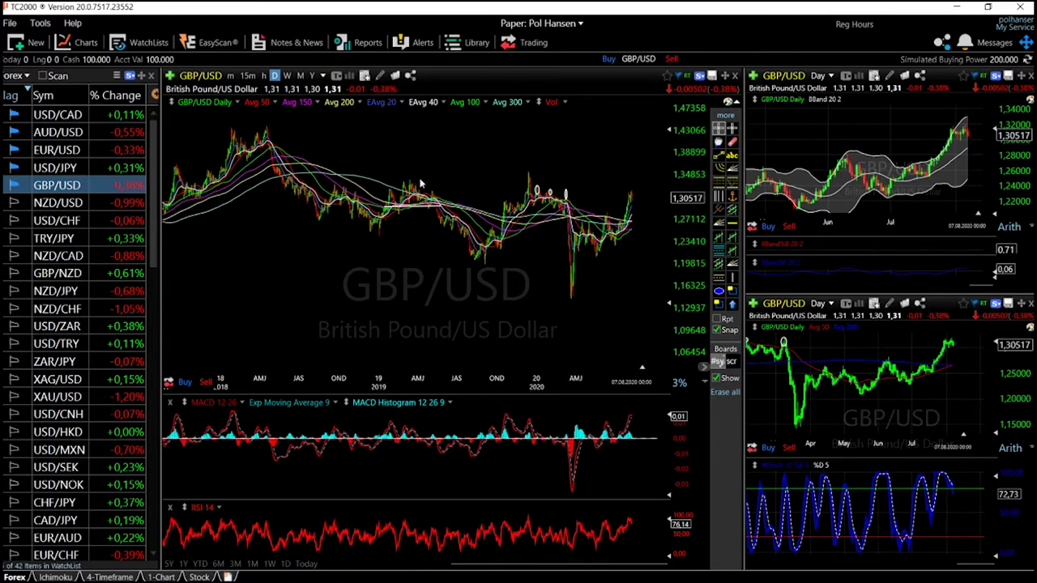
drag(270, 129, 270, 128)
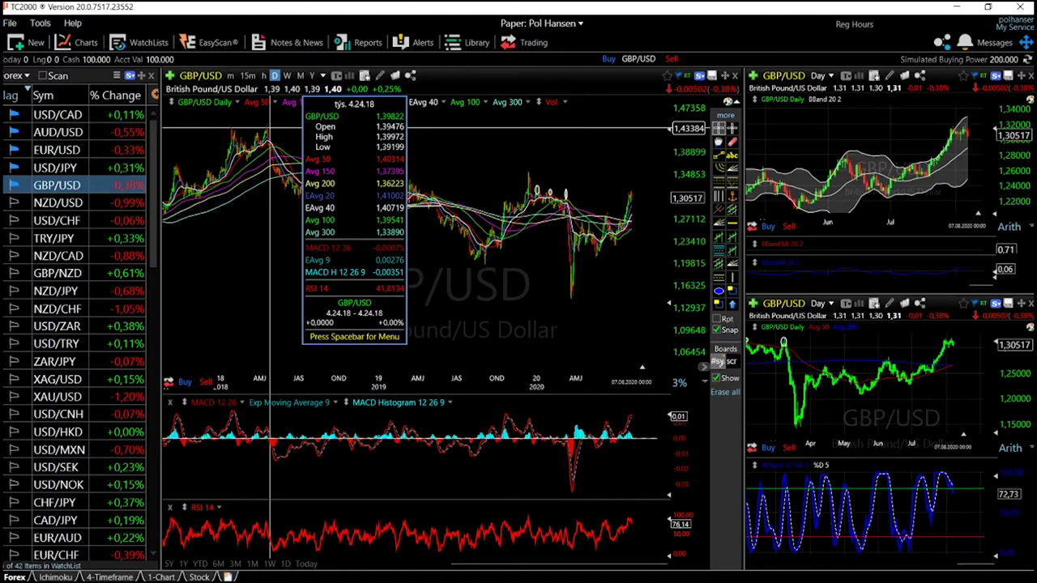
scroll(270, 128, up, 5)
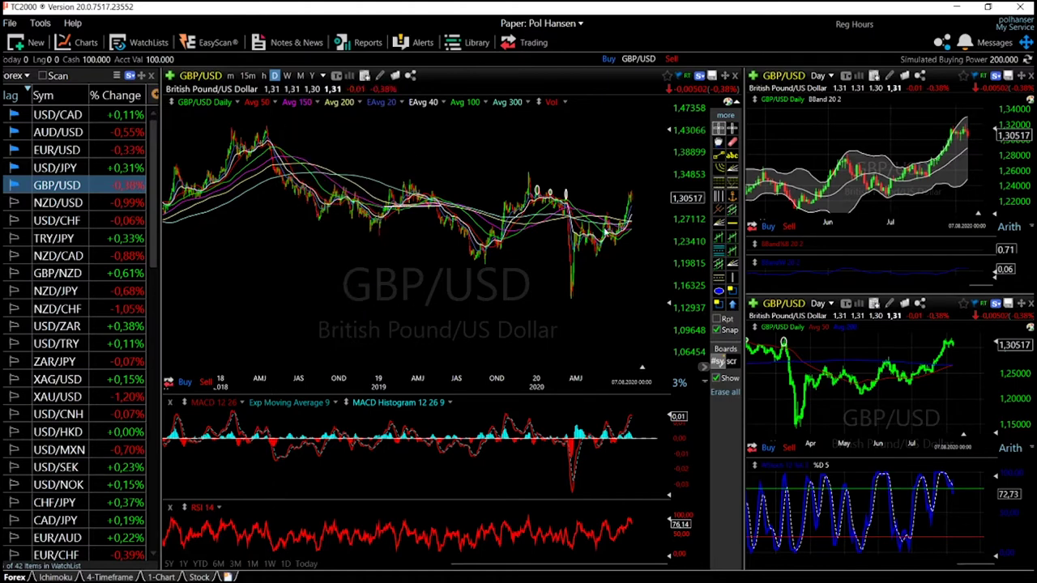
scroll(624, 222, down, 2)
scroll(625, 222, up, 2)
Step: Zoom the GBP/USD chart back in to the May–July 2020 daily bars
scroll(626, 202, up, 4)
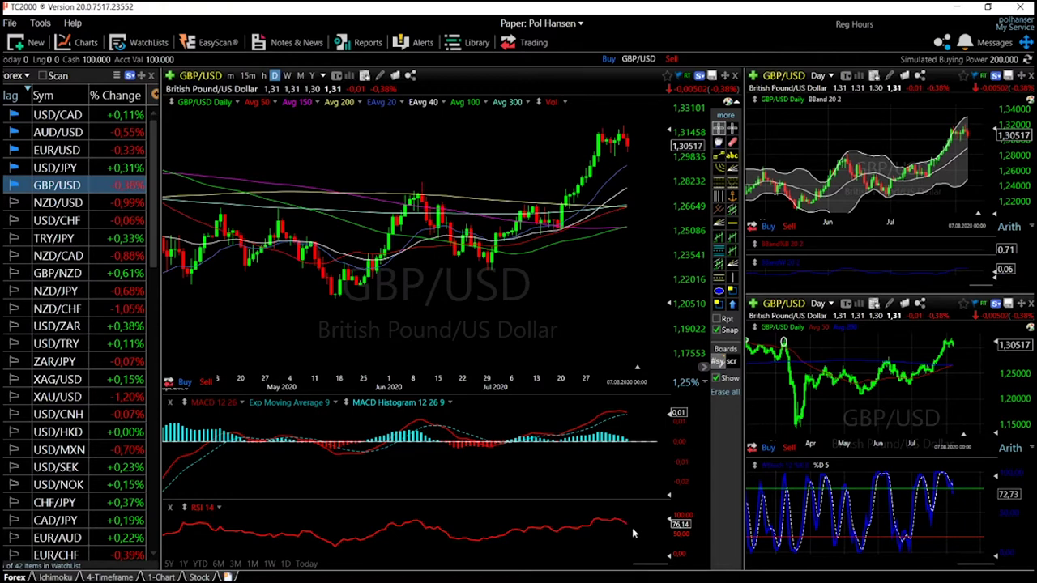
click(482, 550)
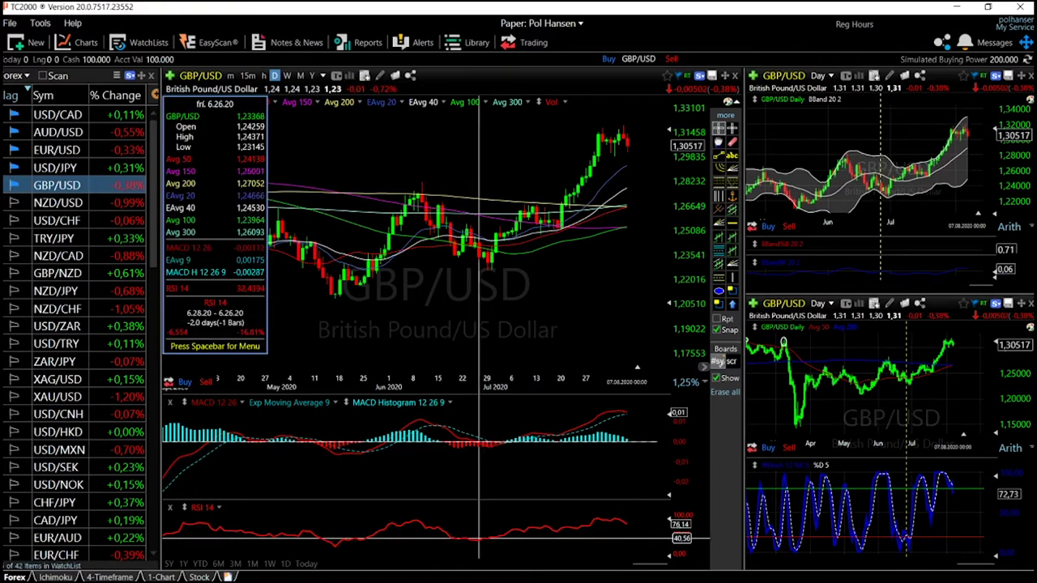
click(481, 543)
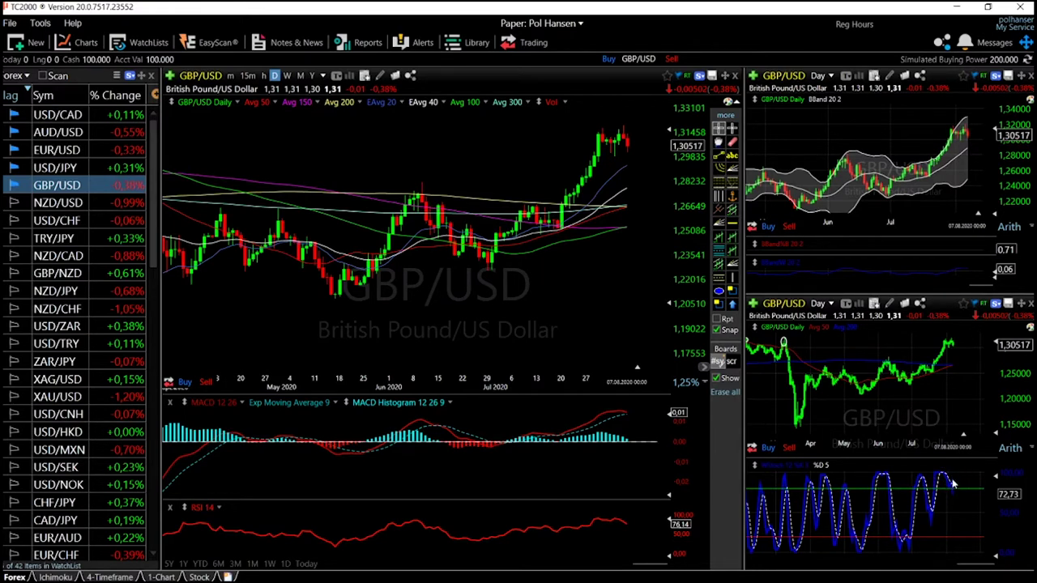
middle_click(961, 543)
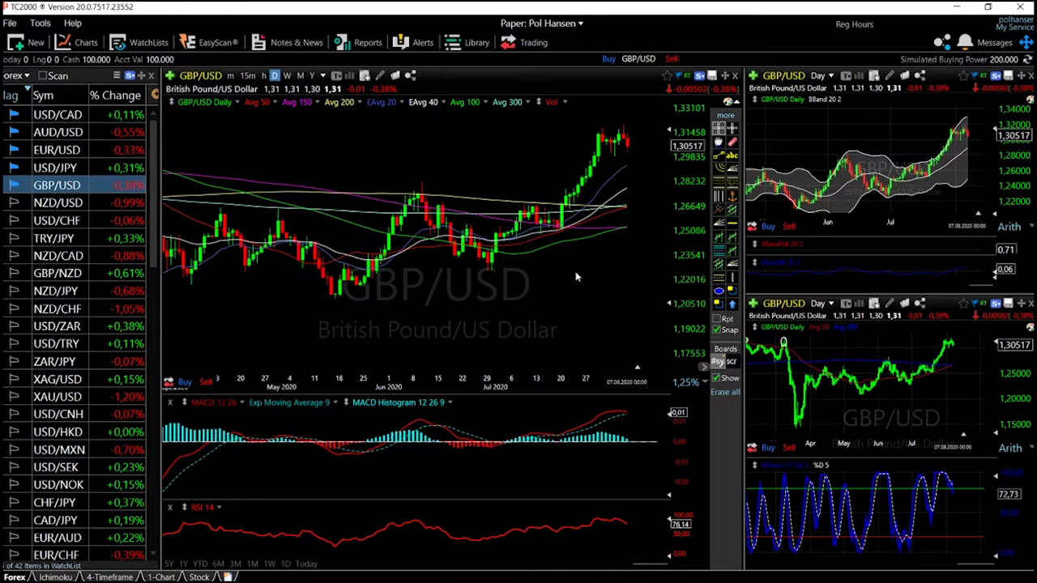
Step: Load USD/JPY from the Forex watchlist into the linked daily charts
click(49, 170)
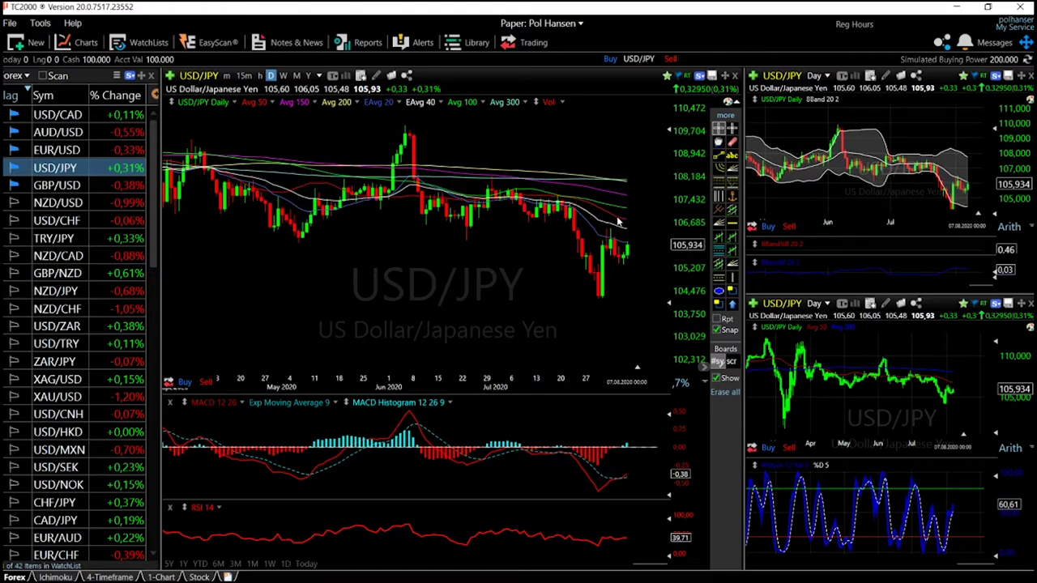
click(631, 220)
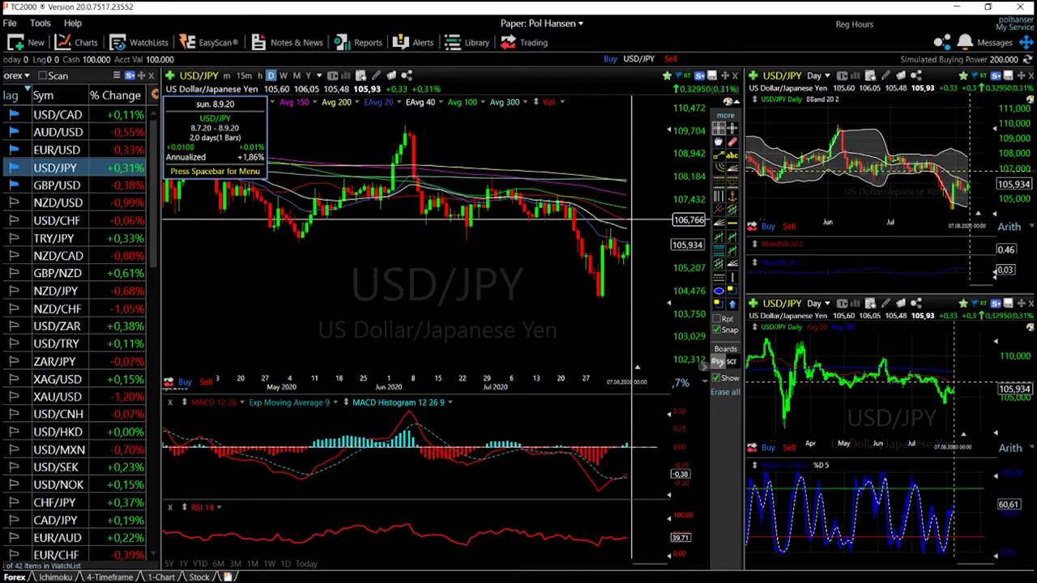
click(631, 221)
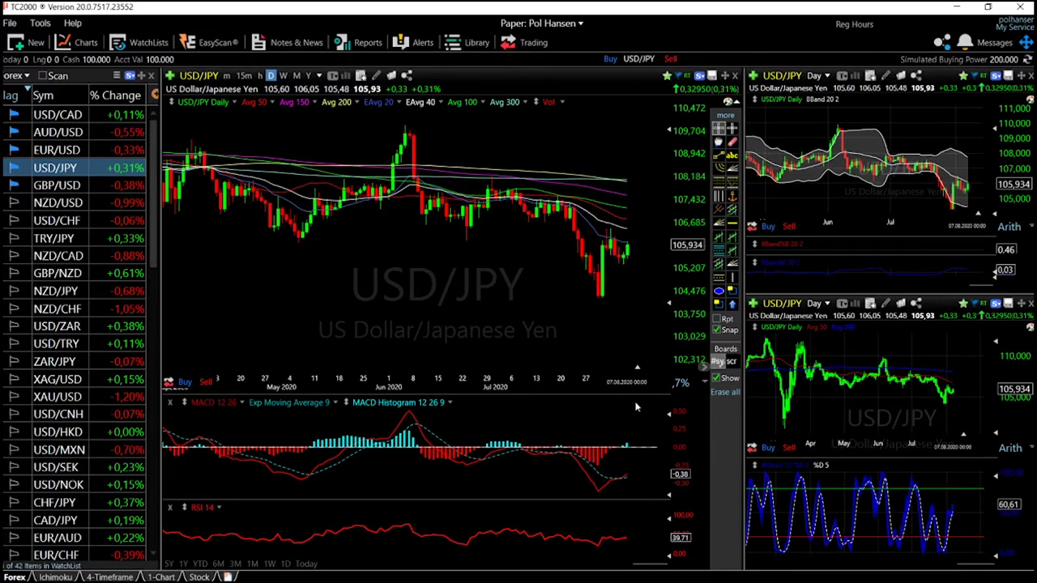
click(599, 550)
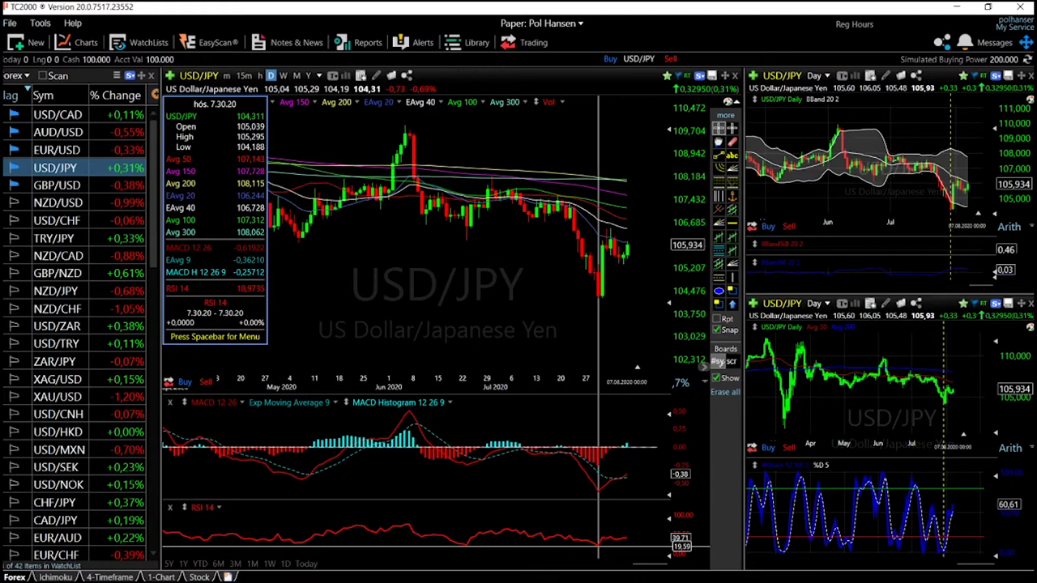
click(599, 551)
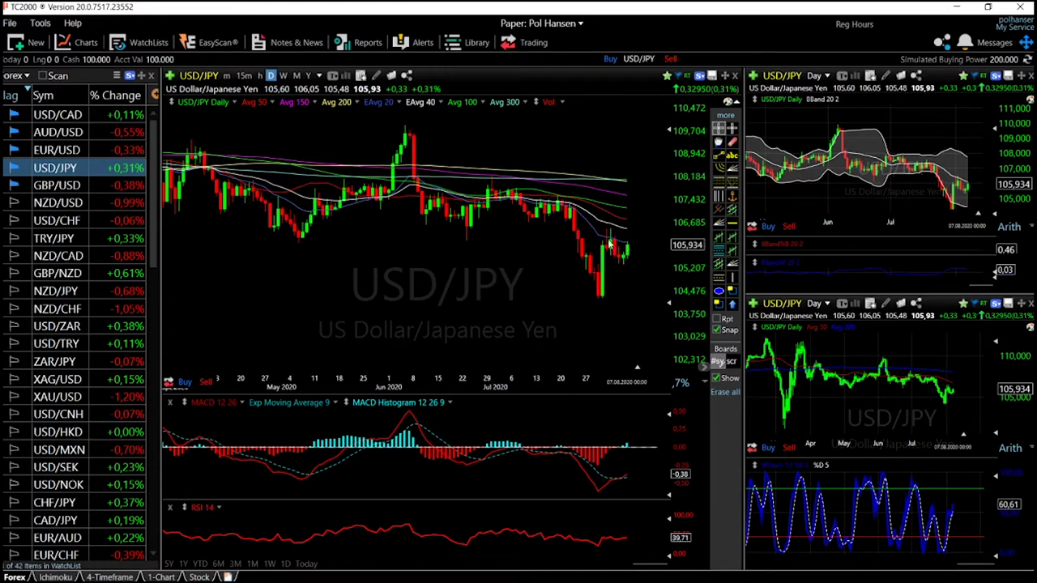
Step: Zoom out, draw a falling trend line from the late-March peak, then delete it
scroll(603, 259, down, 3)
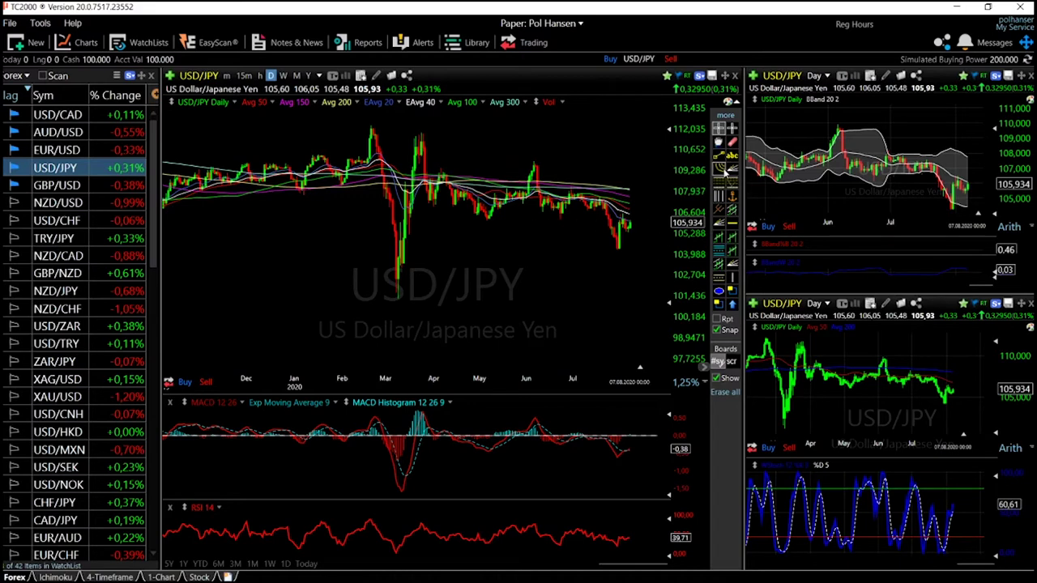
click(719, 155)
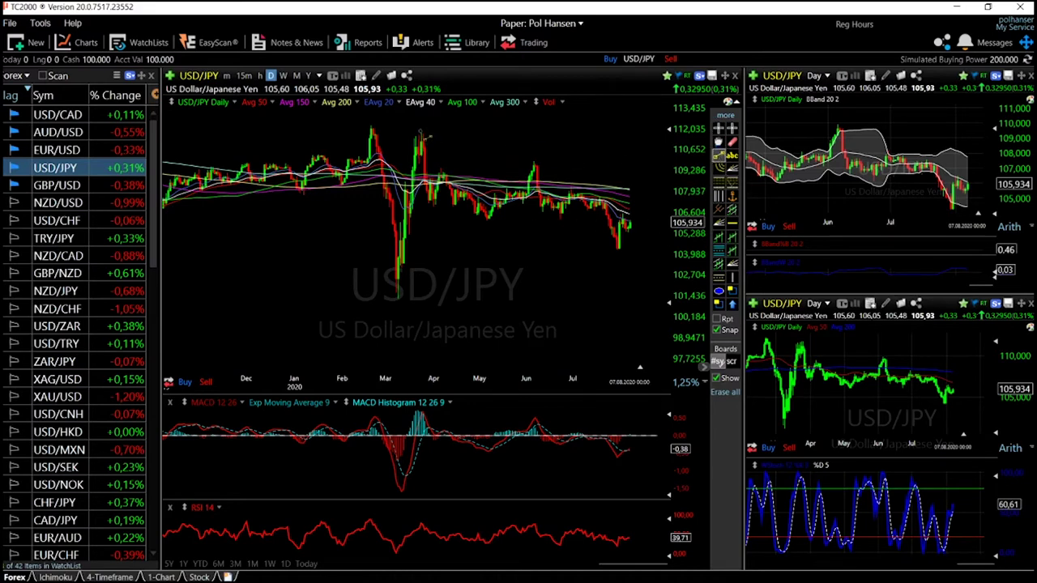
mouse_move(421, 133)
mouse_down()
mouse_move(556, 156)
mouse_move(662, 199)
mouse_up()
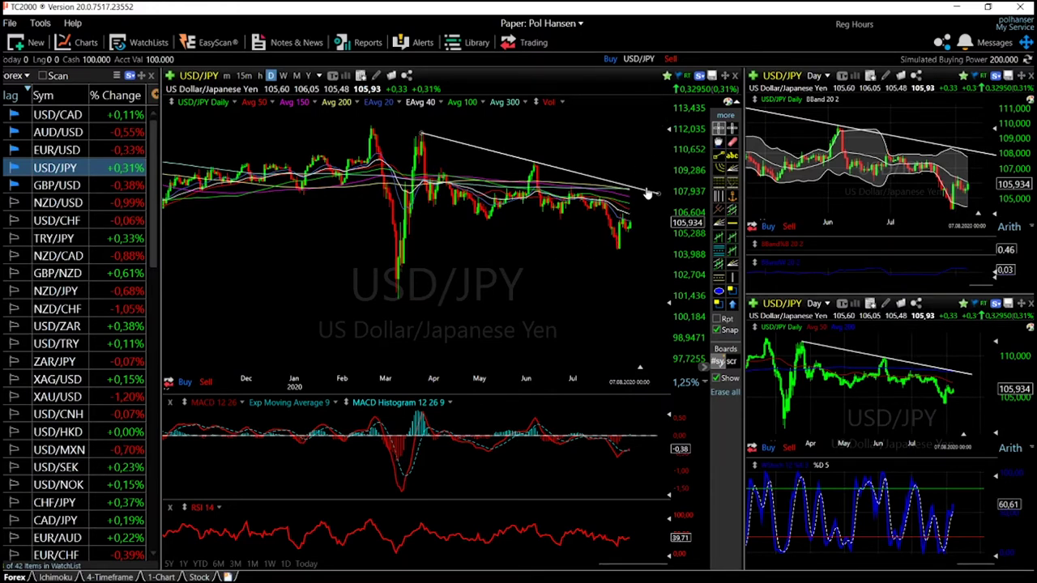
mouse_move(648, 197)
mouse_move(591, 182)
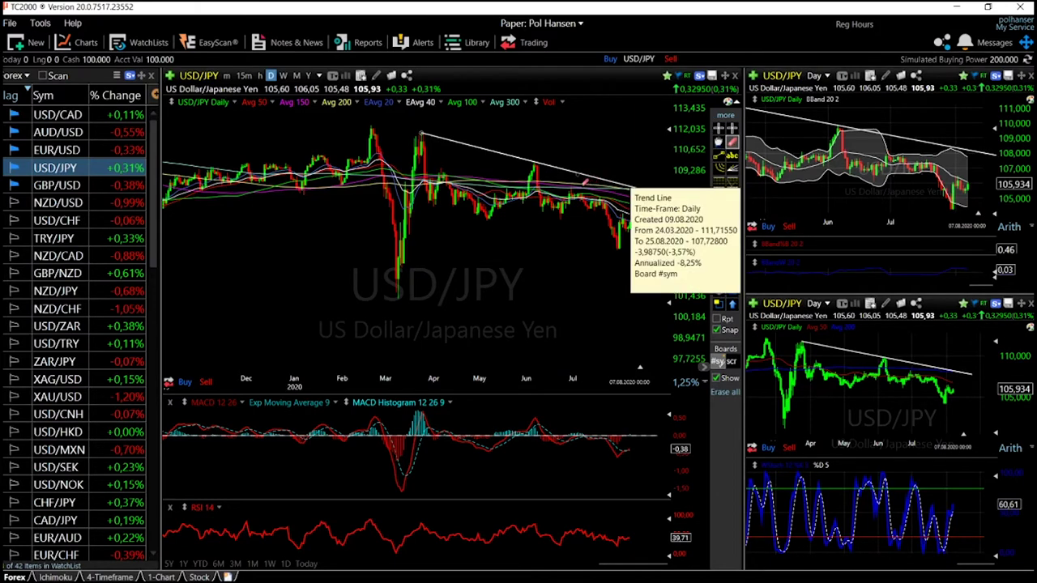
key(Delete)
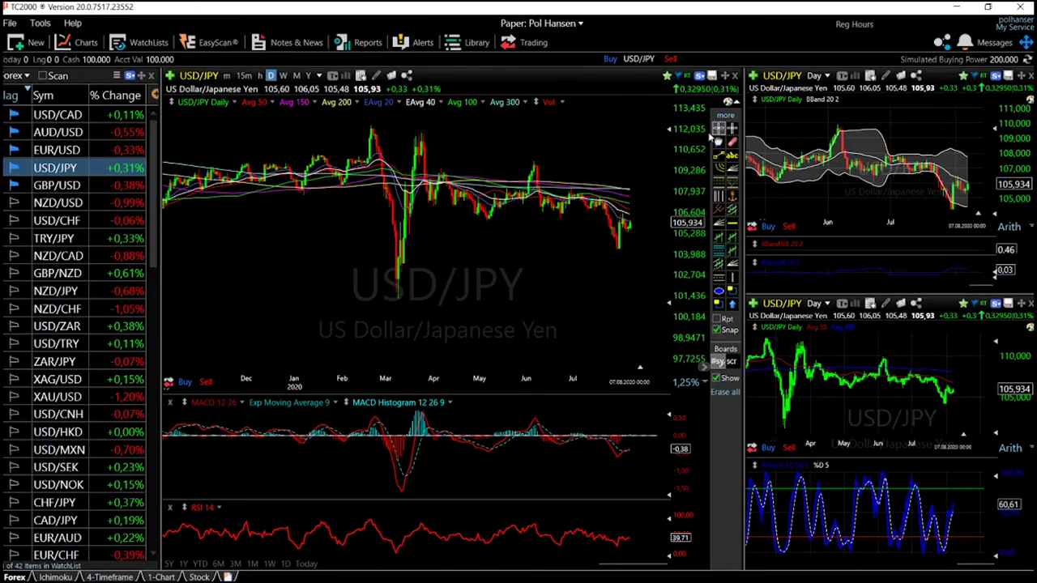
Step: Switch the charts to EUR/USD, briefly via GBP/USD, and zoom out to December 2019–July 2020
click(71, 151)
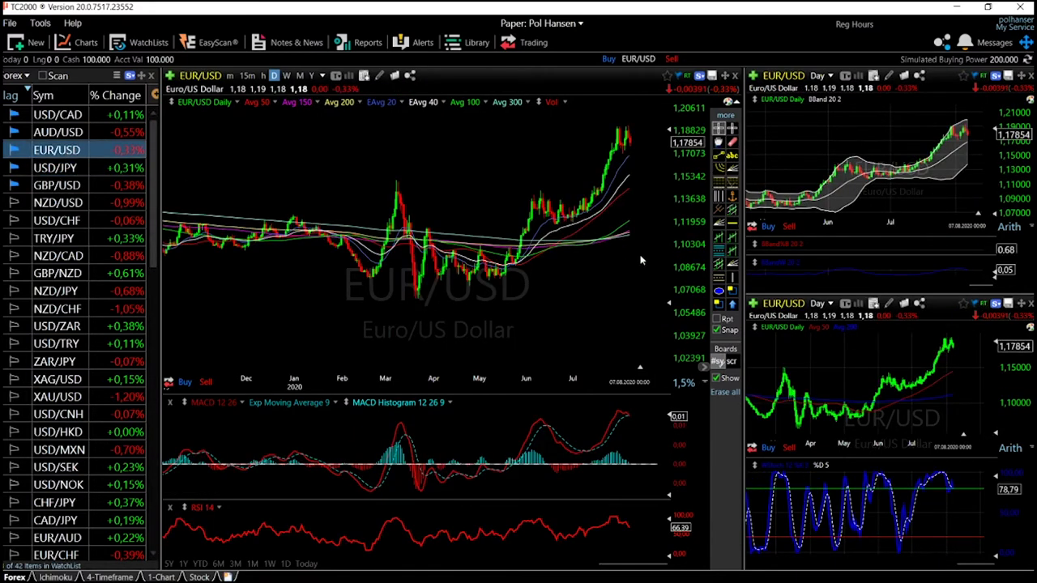
click(47, 186)
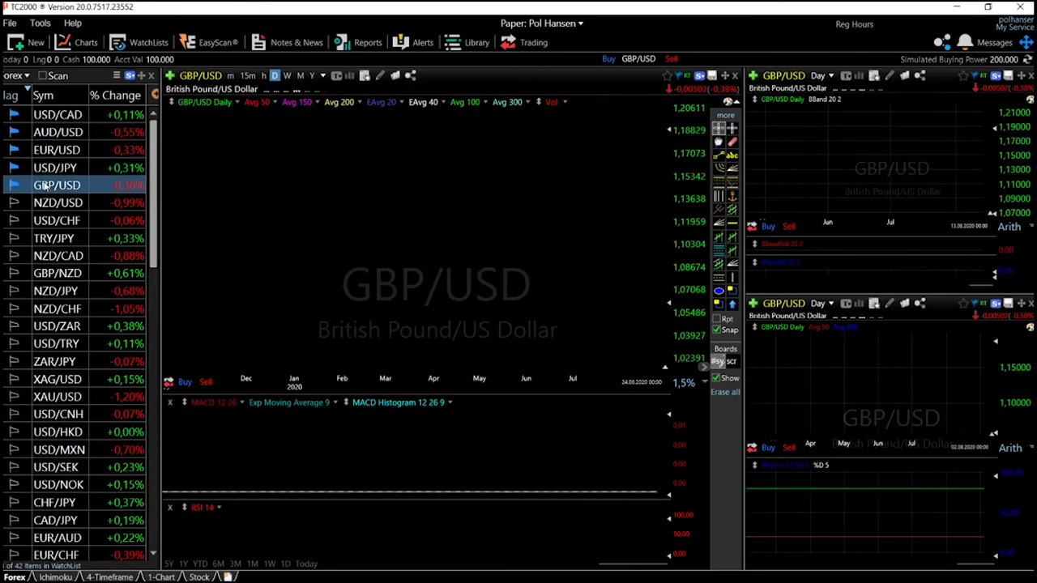
scroll(479, 230, up, 5)
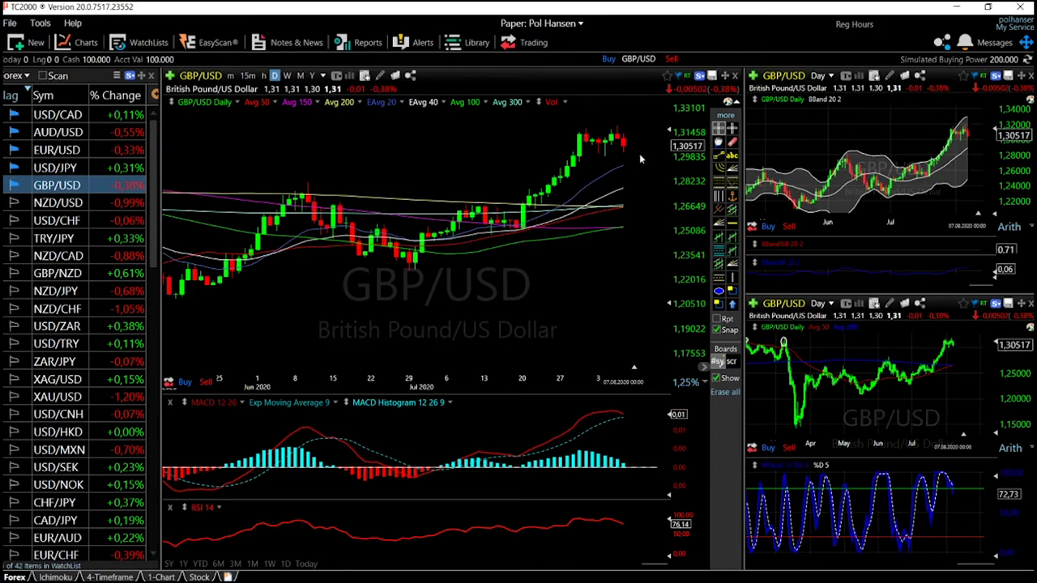
click(111, 153)
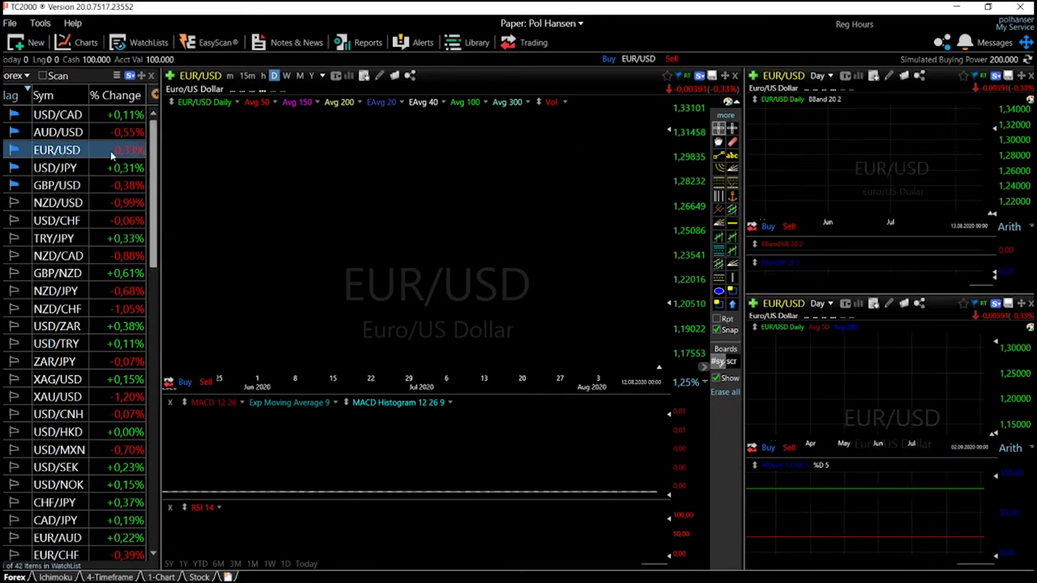
scroll(541, 203, down, 5)
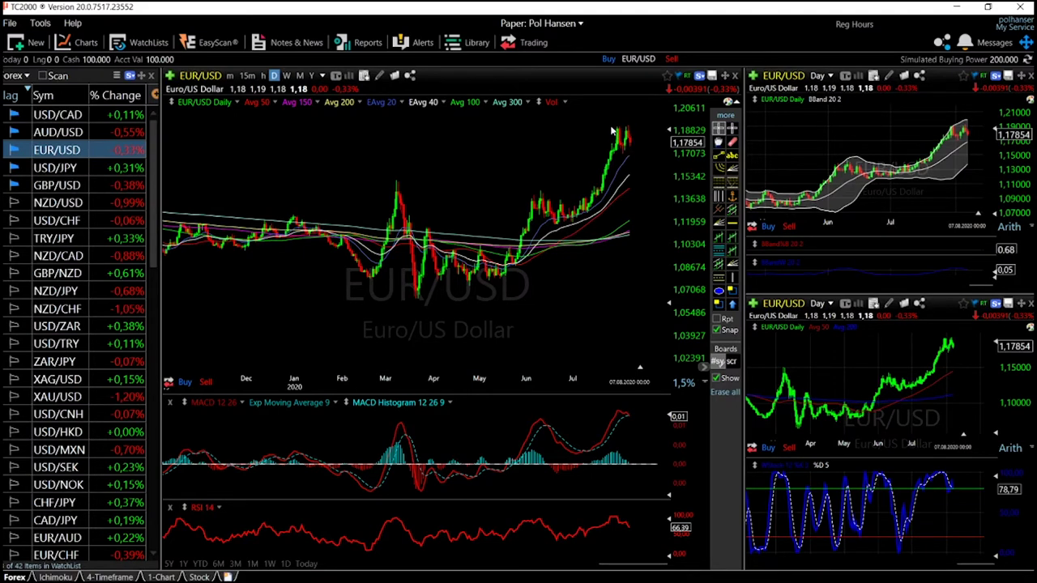
Step: Read crosshair values on the EUR/USD chart, then zoom in to mid-May through early August
click(656, 175)
click(638, 452)
scroll(625, 129, up, 2)
scroll(626, 134, up, 3)
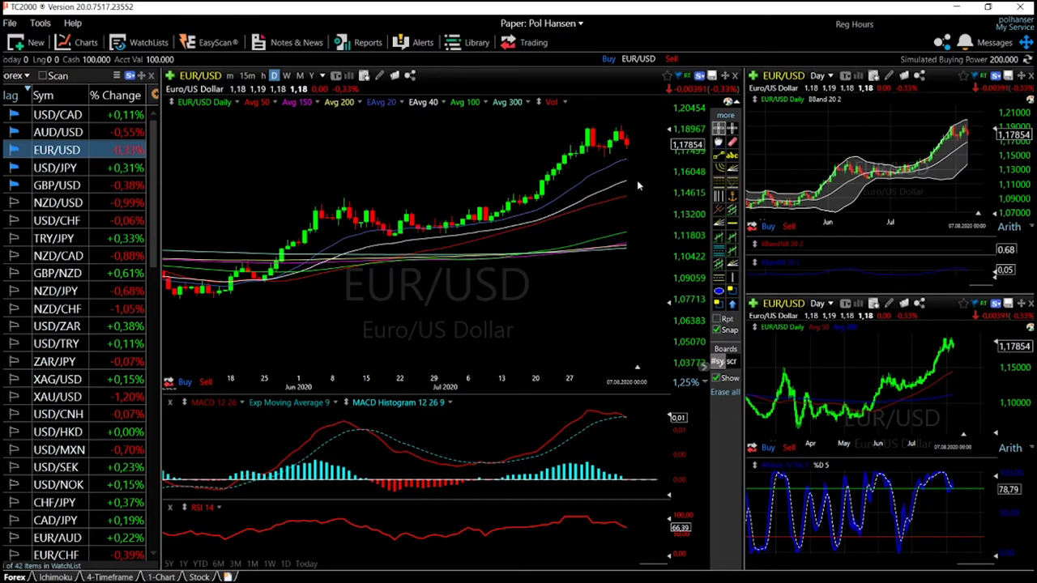
Step: Read date and price values along the recent EUR/USD bars with the crosshair readout
drag(637, 168, 647, 177)
click(645, 175)
middle_click(649, 178)
middle_click(649, 178)
Step: Zoom out and load AUD/USD from the watchlist into the three daily charts
middle_click(648, 179)
middle_click(648, 180)
scroll(655, 221, down, 2)
scroll(655, 221, down, 3)
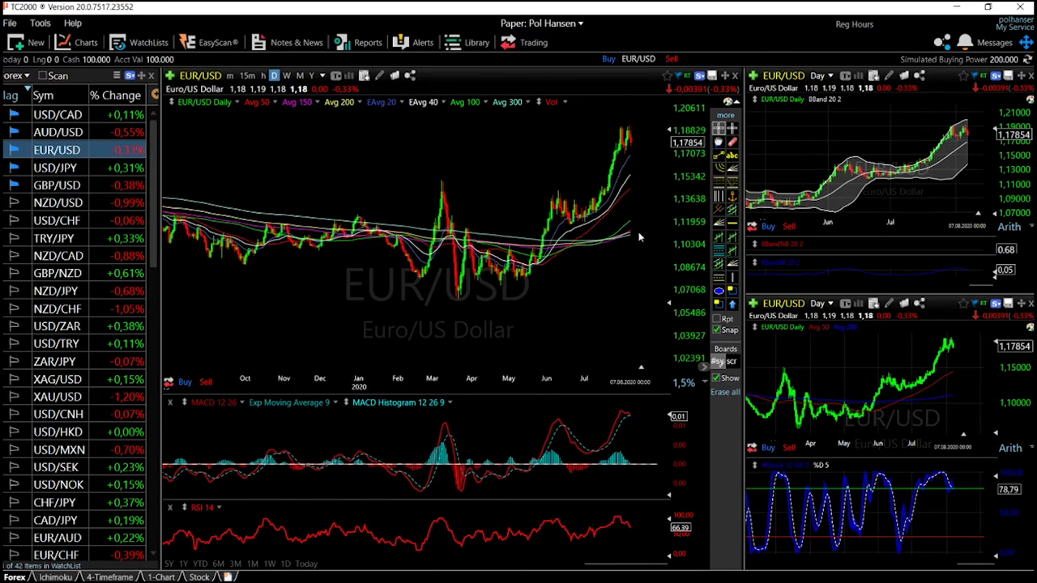
click(61, 132)
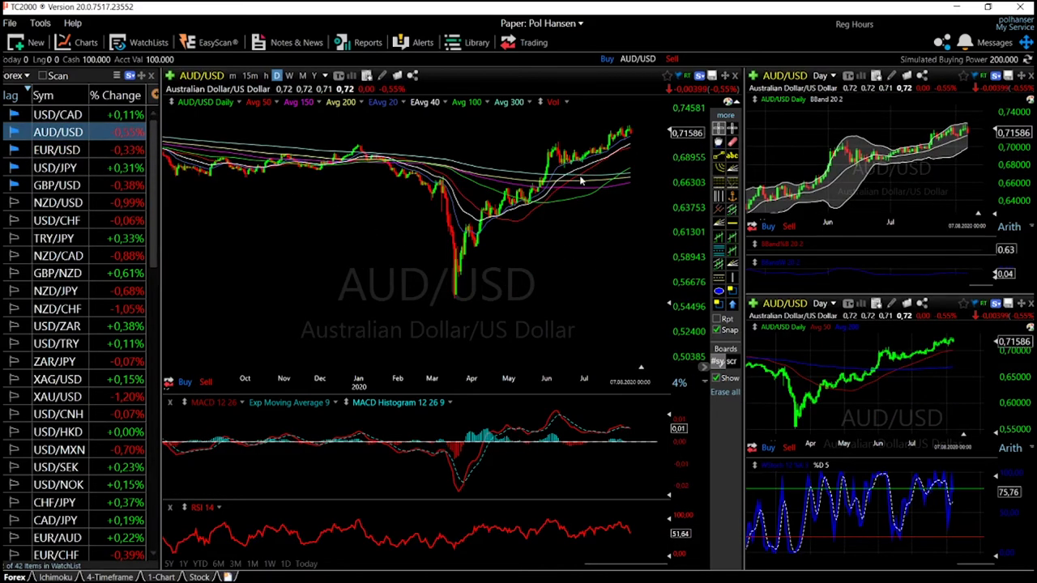
Step: Zoom the AUD/USD daily charts in to show late July through early August candles
scroll(582, 183, up, 5)
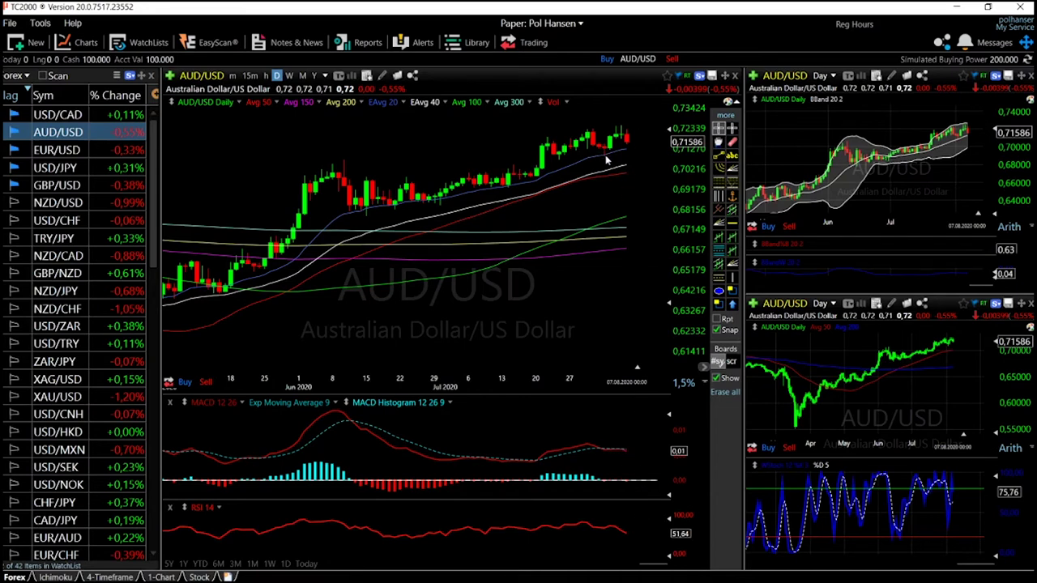
scroll(604, 160, up, 3)
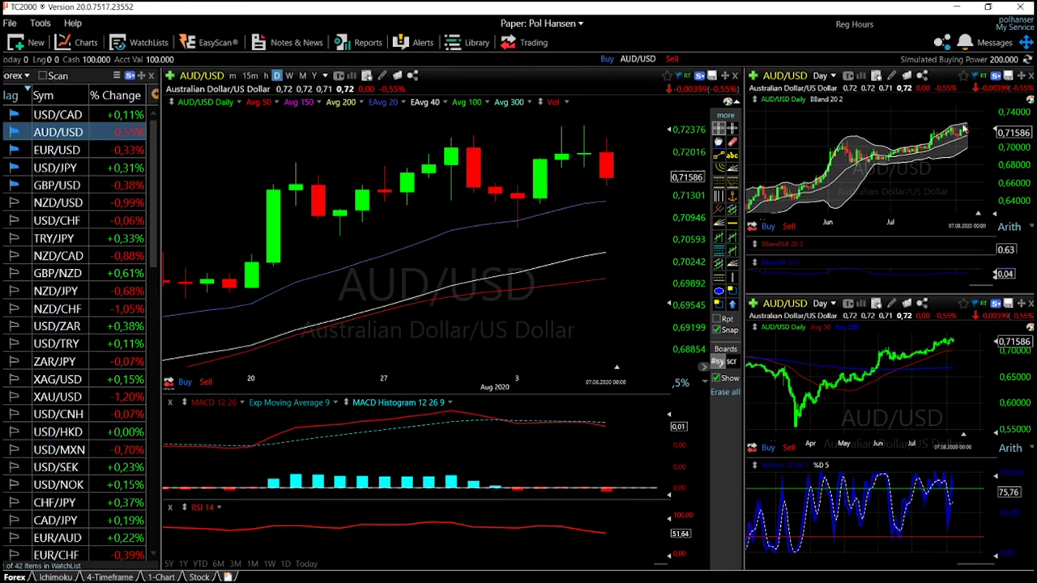
scroll(962, 144, up, 3)
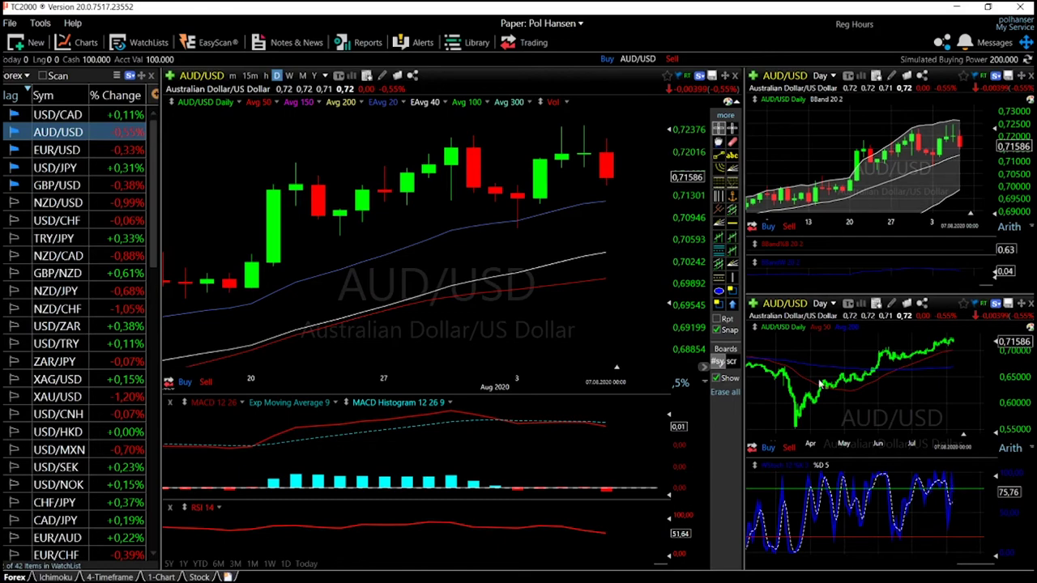
Step: Zoom the AUD/USD charts out to show the May to early August 2020 rally
scroll(806, 352, down, 5)
scroll(892, 189, down, 4)
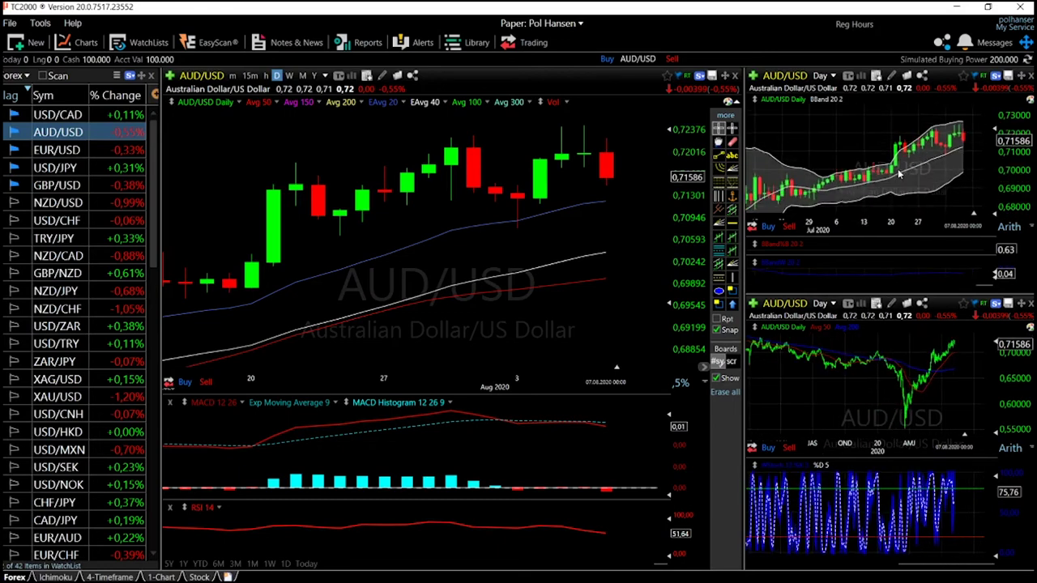
scroll(451, 366, down, 5)
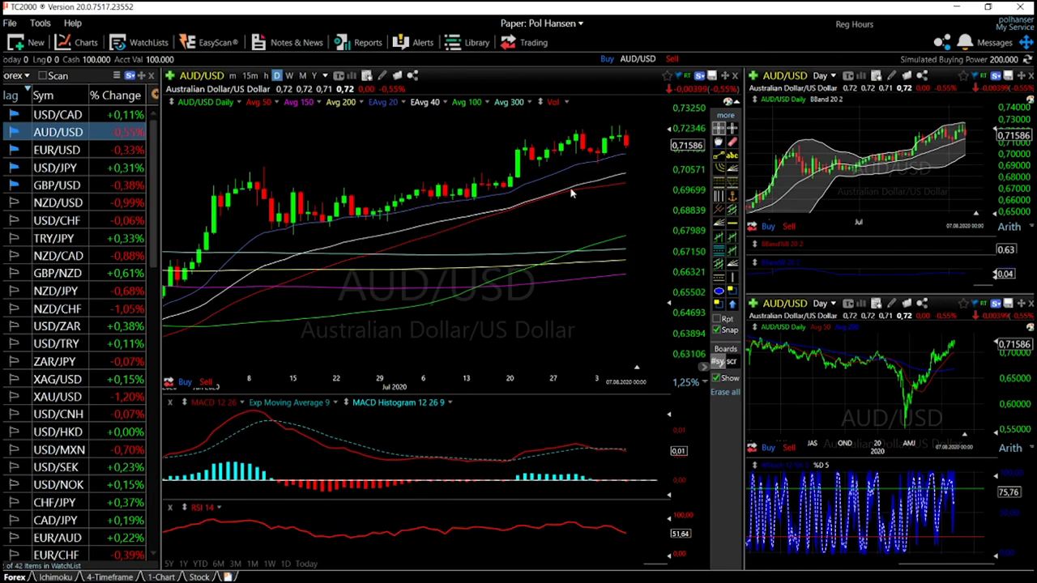
scroll(585, 256, down, 3)
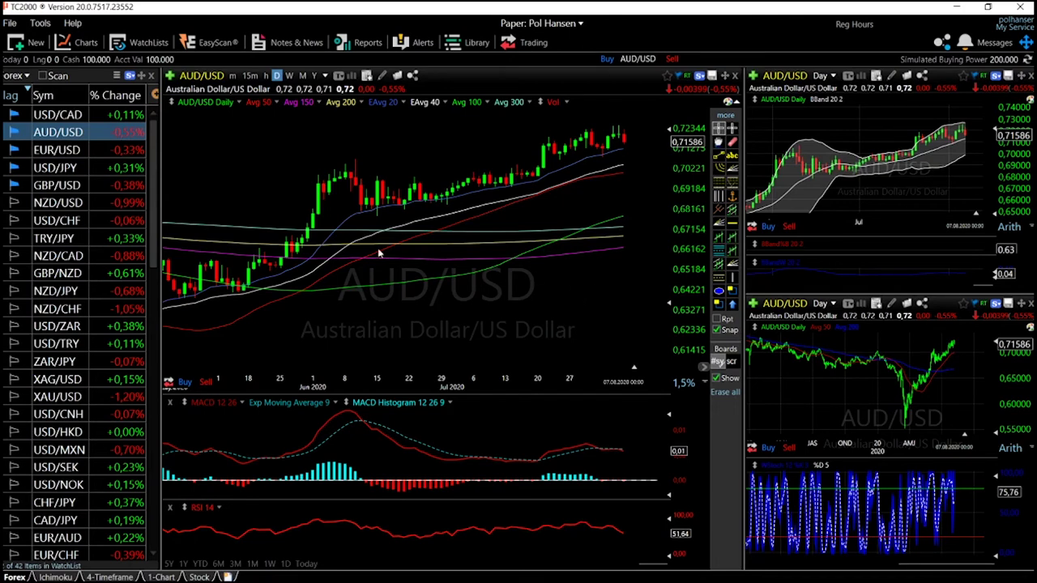
Step: Load USD/CAD into all three charts and zoom through its daily bars back to late 2019
click(52, 117)
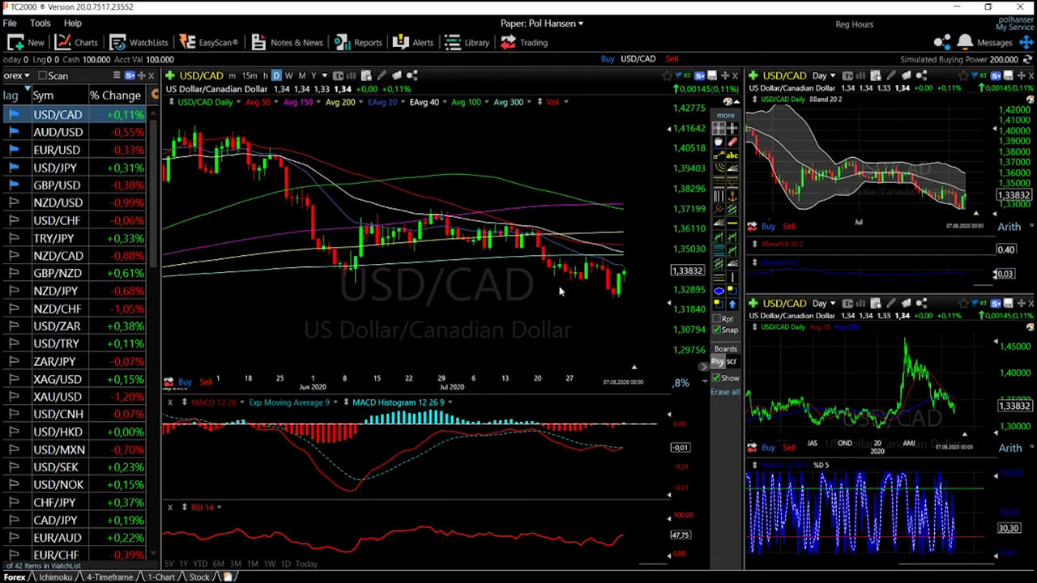
scroll(559, 292, down, 4)
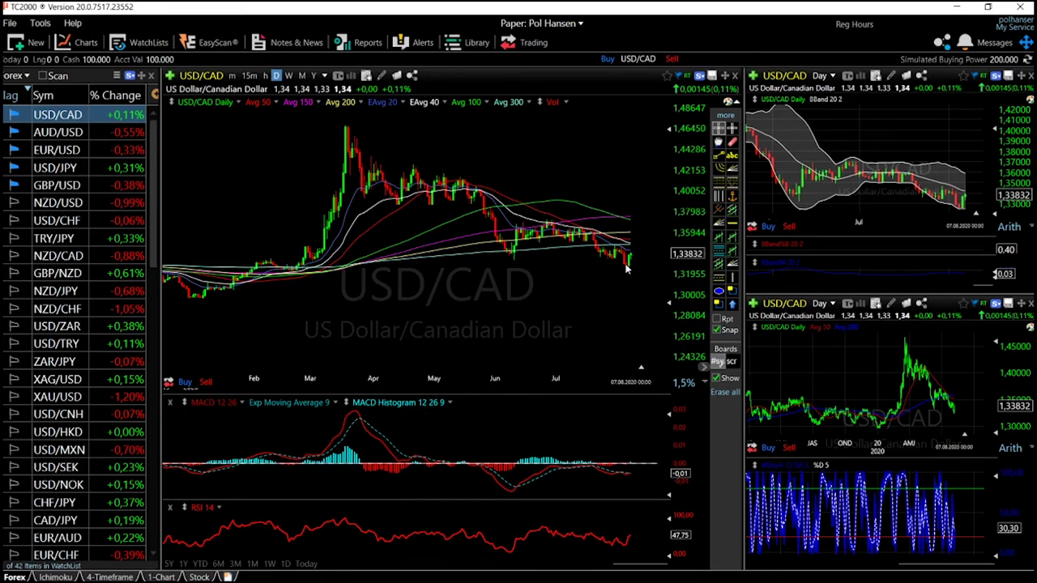
scroll(625, 268, up, 5)
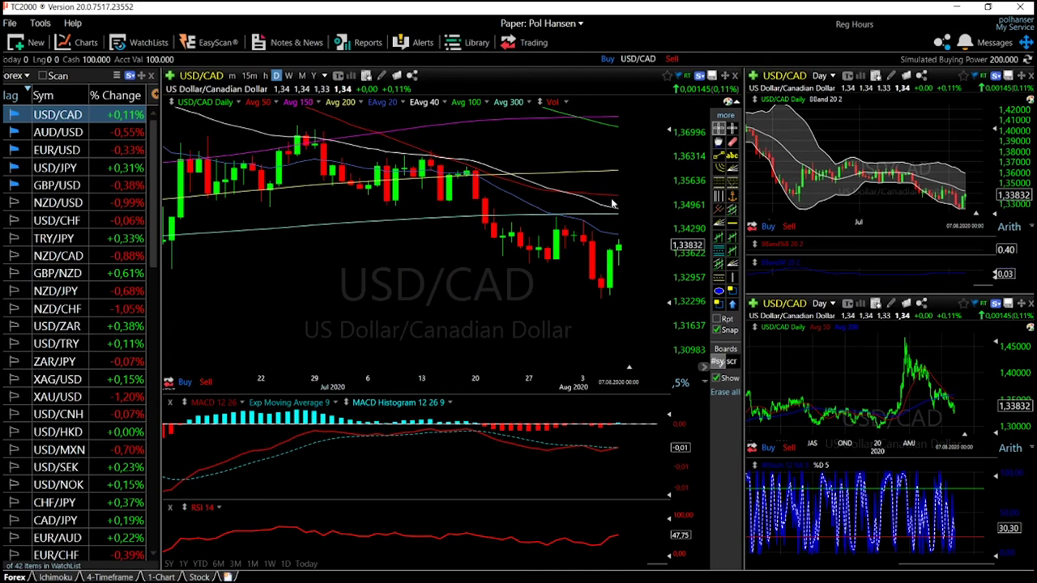
scroll(616, 208, down, 6)
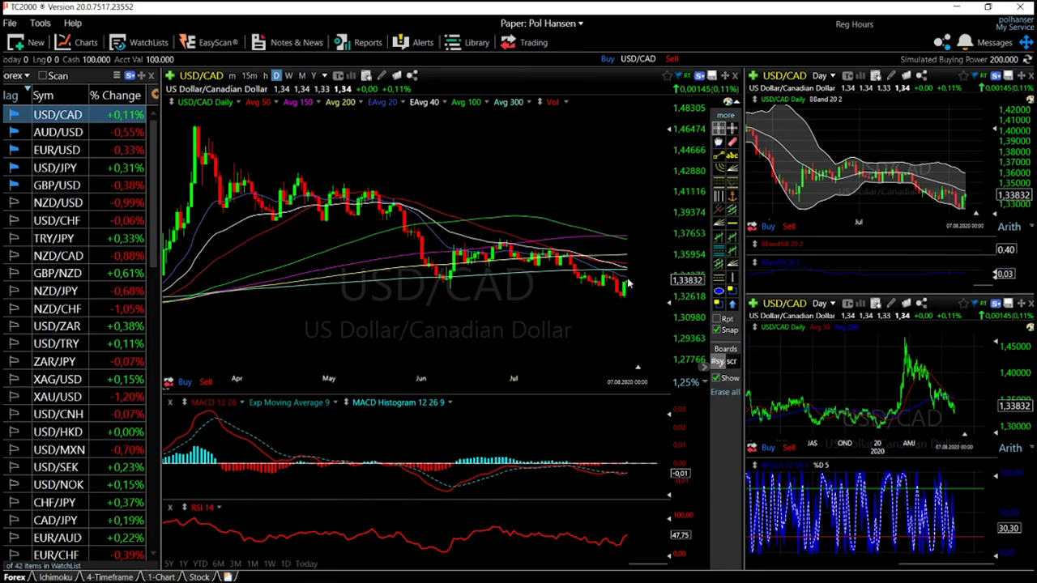
scroll(627, 251, up, 6)
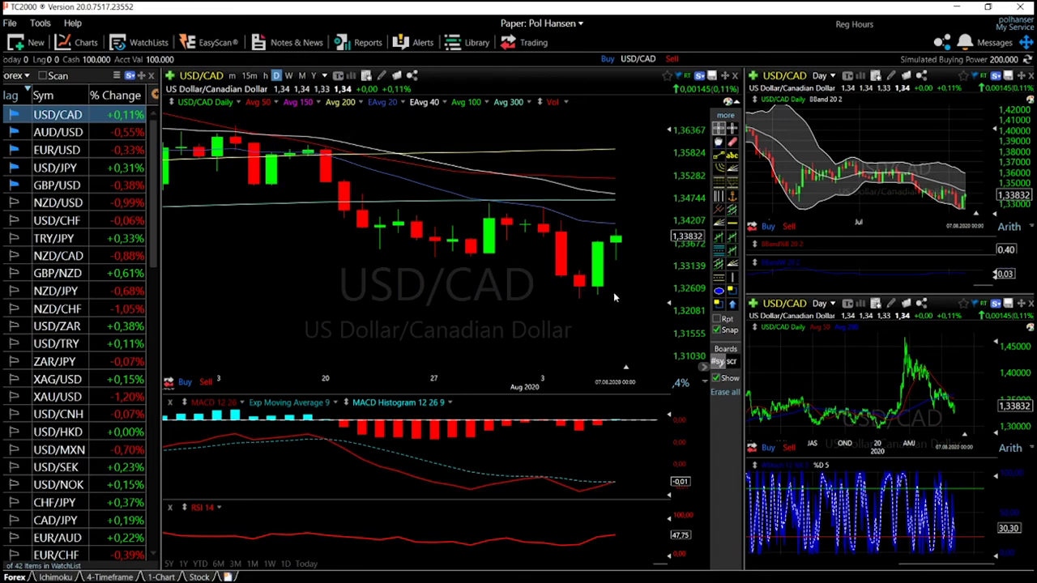
scroll(613, 292, down, 5)
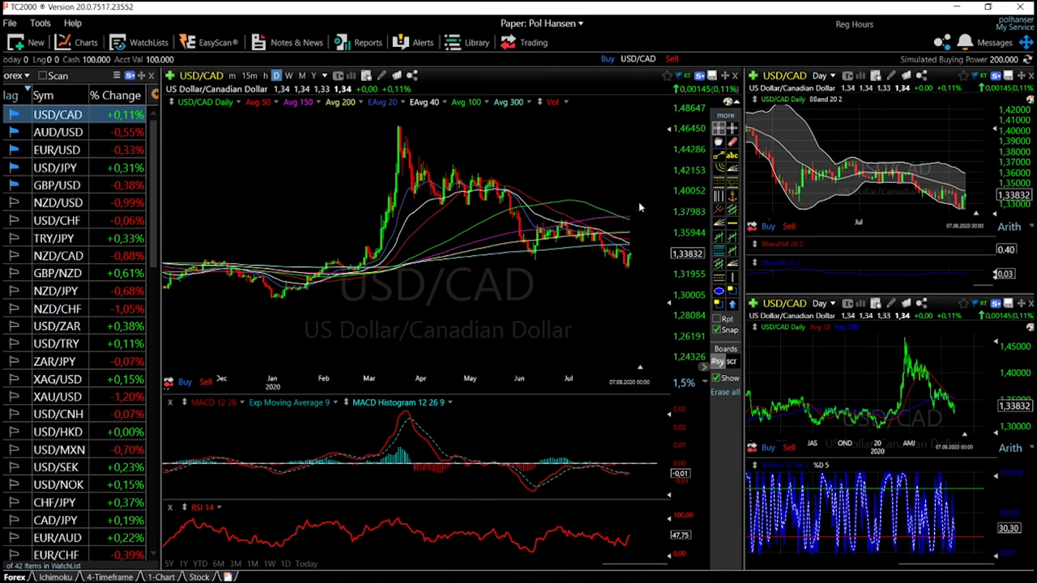
Step: Draw two parallel falling trend lines along USD/CAD's June–August highs and lows
click(719, 158)
drag(559, 212, 653, 260)
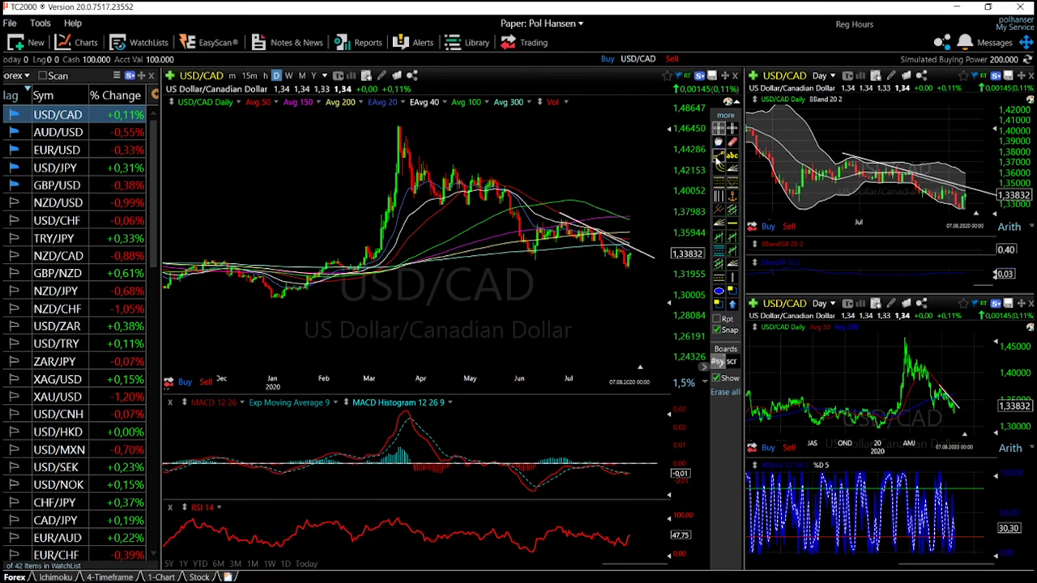
drag(563, 241, 658, 294)
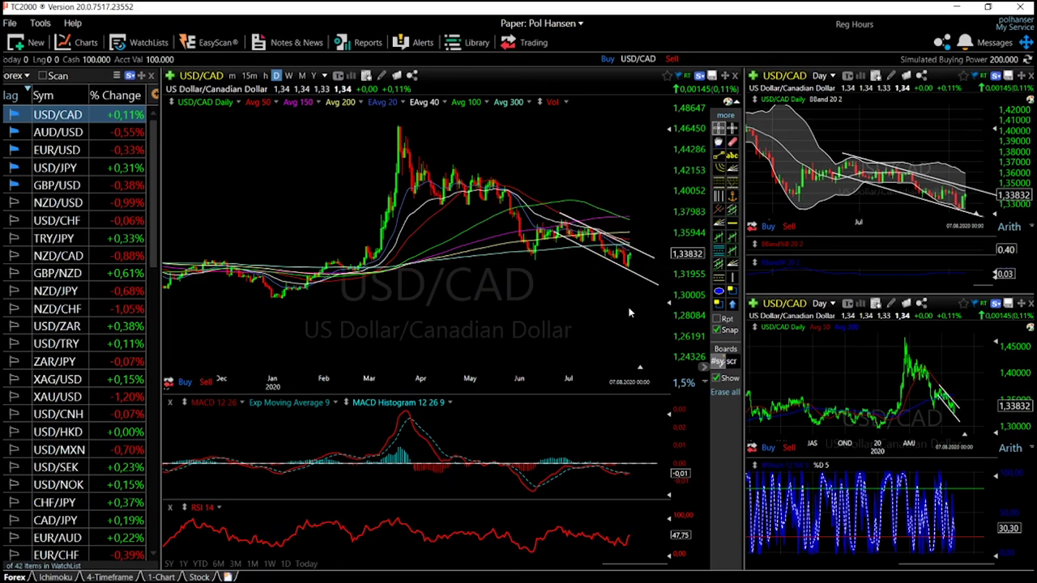
mouse_move(632, 256)
scroll(576, 295, up, 2)
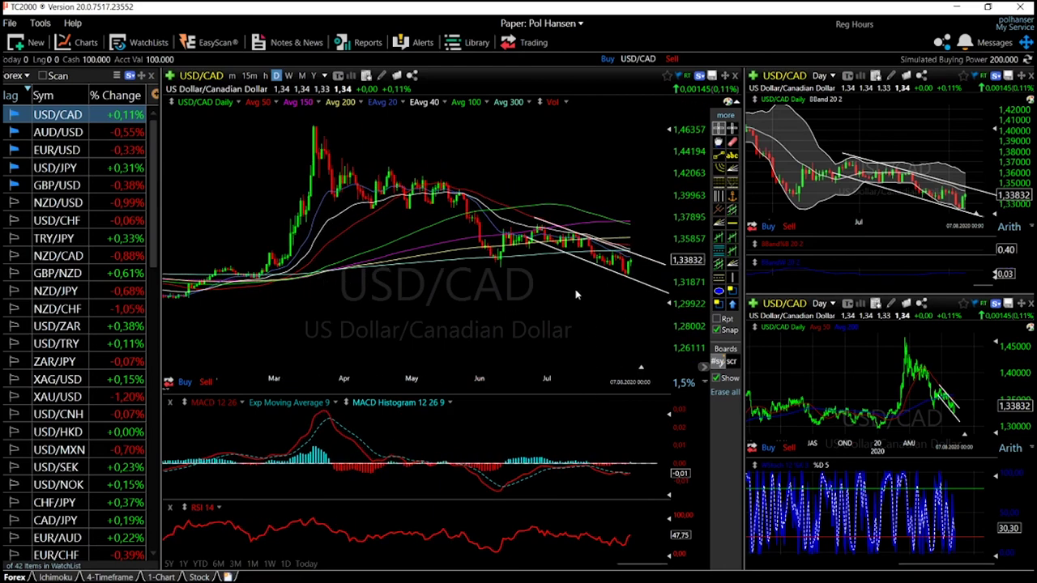
scroll(576, 295, up, 2)
mouse_move(576, 295)
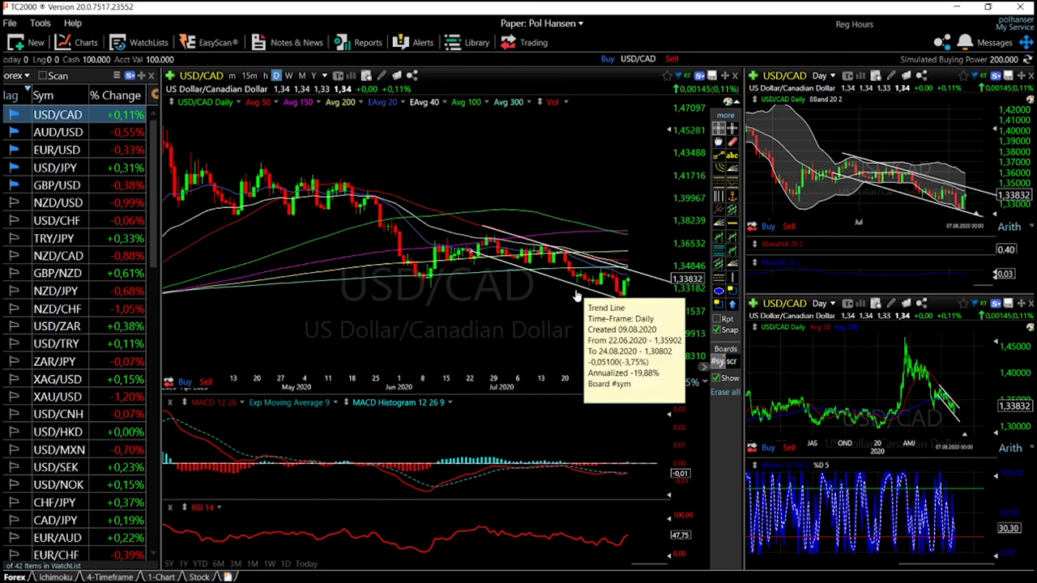